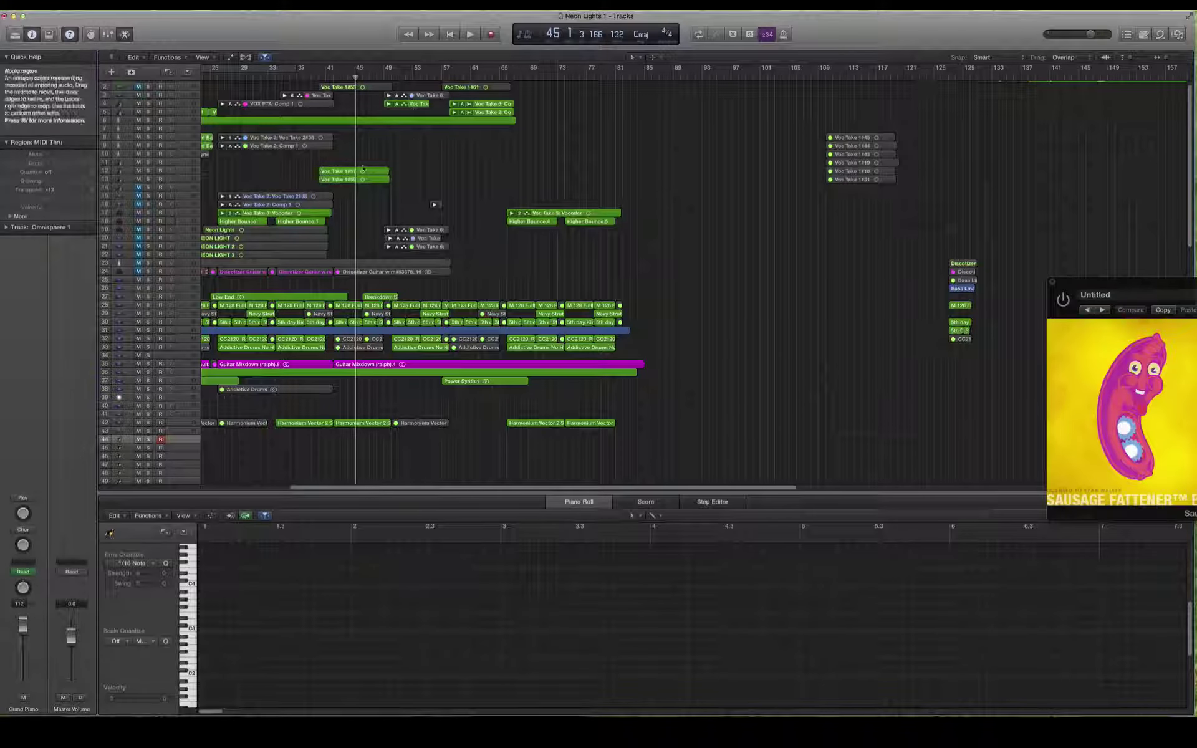
Select the Voc Take 1457 region so its waveform appears in the Audio File editor.
{"action": "left_click", "coordinate": [351, 172]}
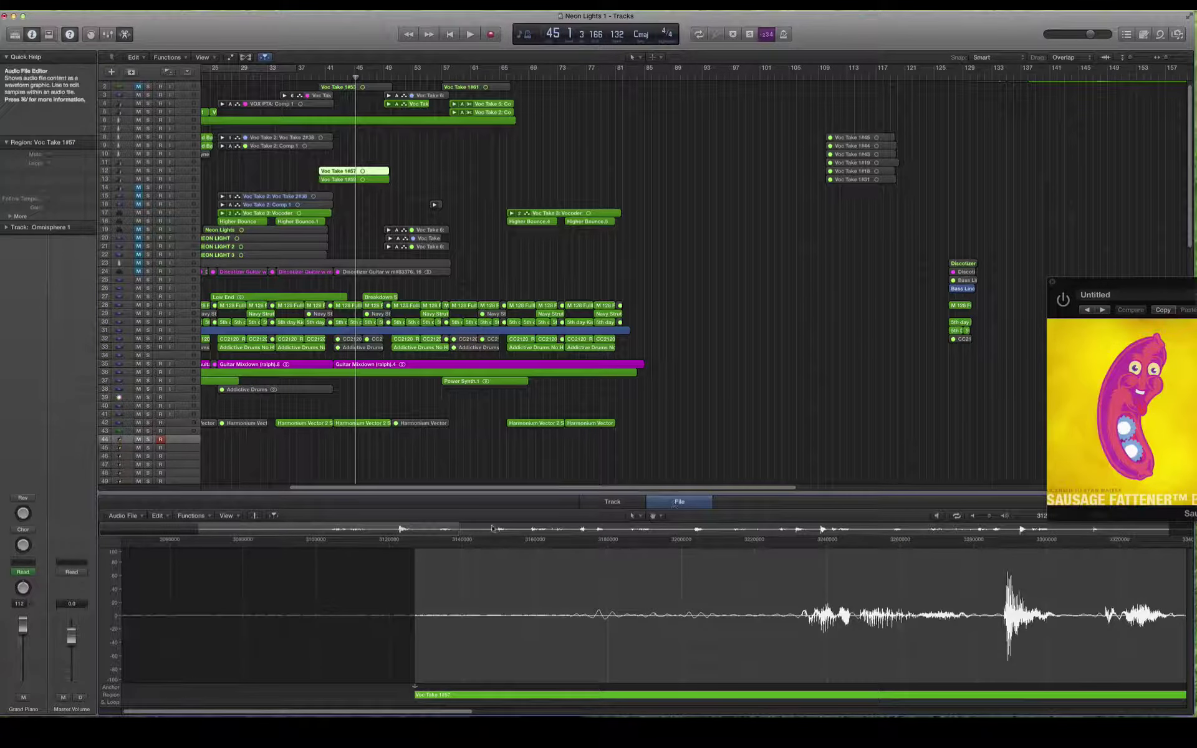
Select a middle section of the Voc Take 1457 waveform.
{"action": "left_click", "coordinate": [192, 516]}
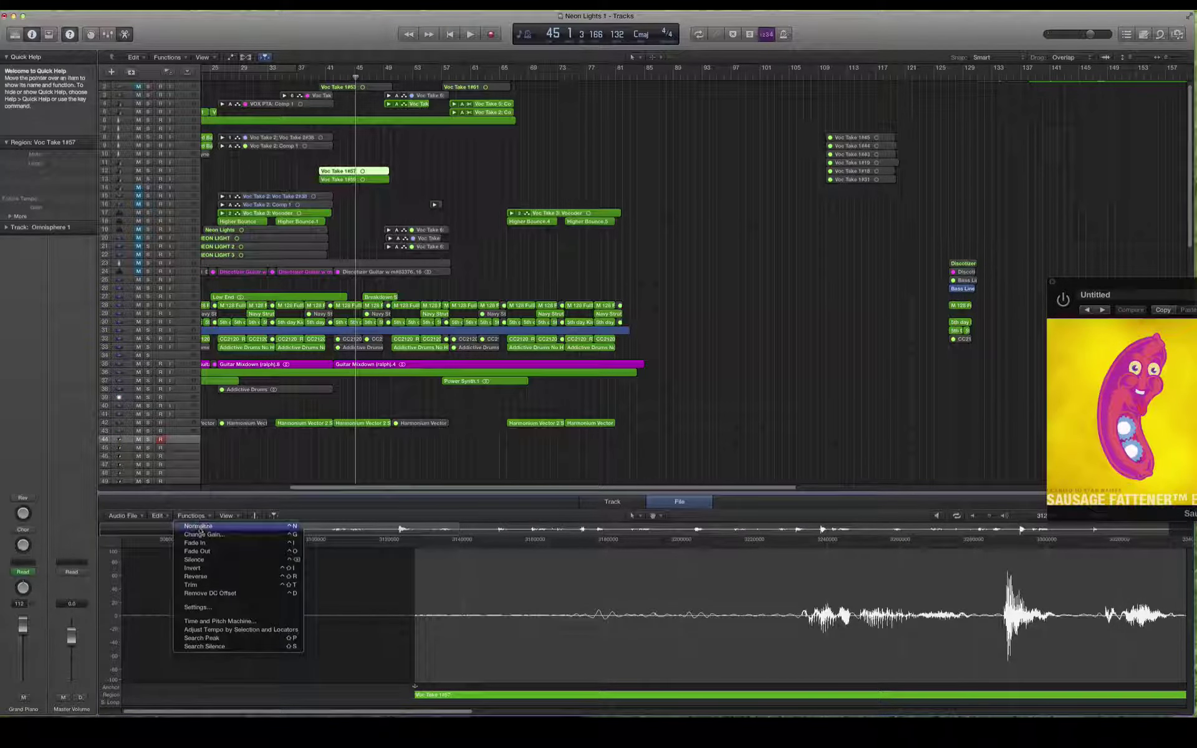
{"action": "key", "text": "Escape"}
{"action": "left_click_drag", "start_coordinate": [598, 618], "coordinate": [806, 618]}
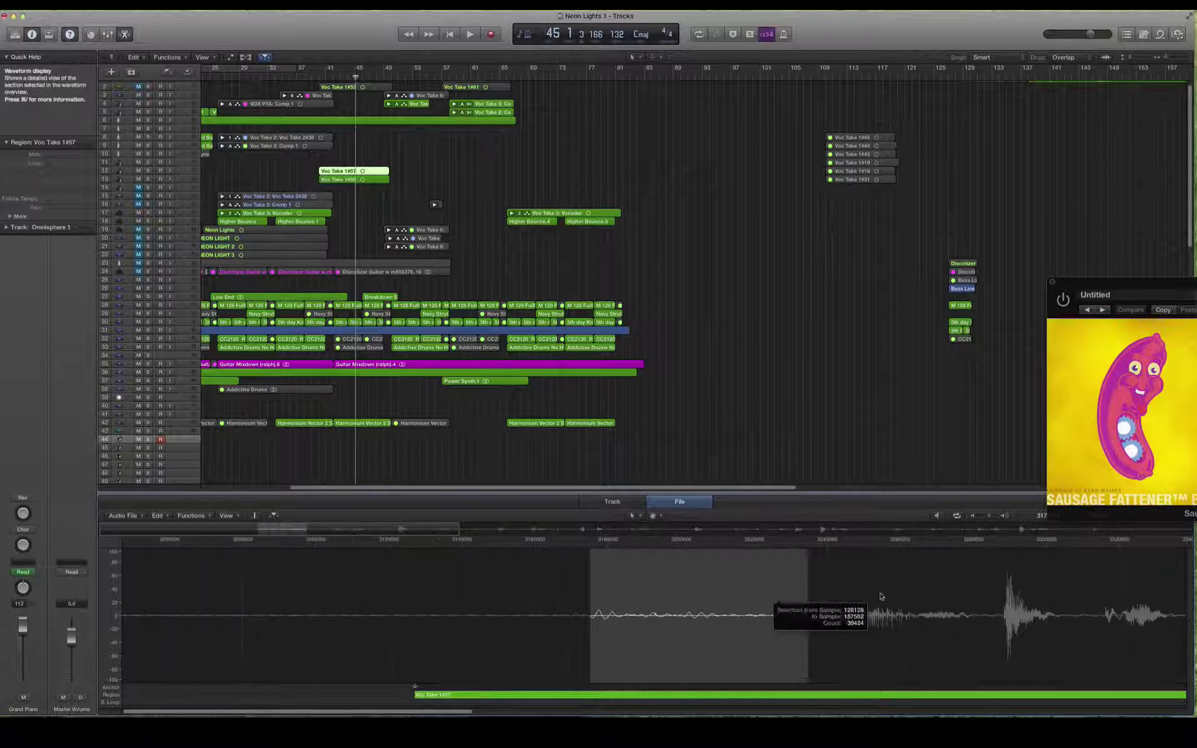
{"action": "left_click_drag", "start_coordinate": [881, 596], "coordinate": [992, 608]}
Normalize the selected waveform section, then undo it to restore the original level.
{"action": "left_click", "coordinate": [192, 515]}
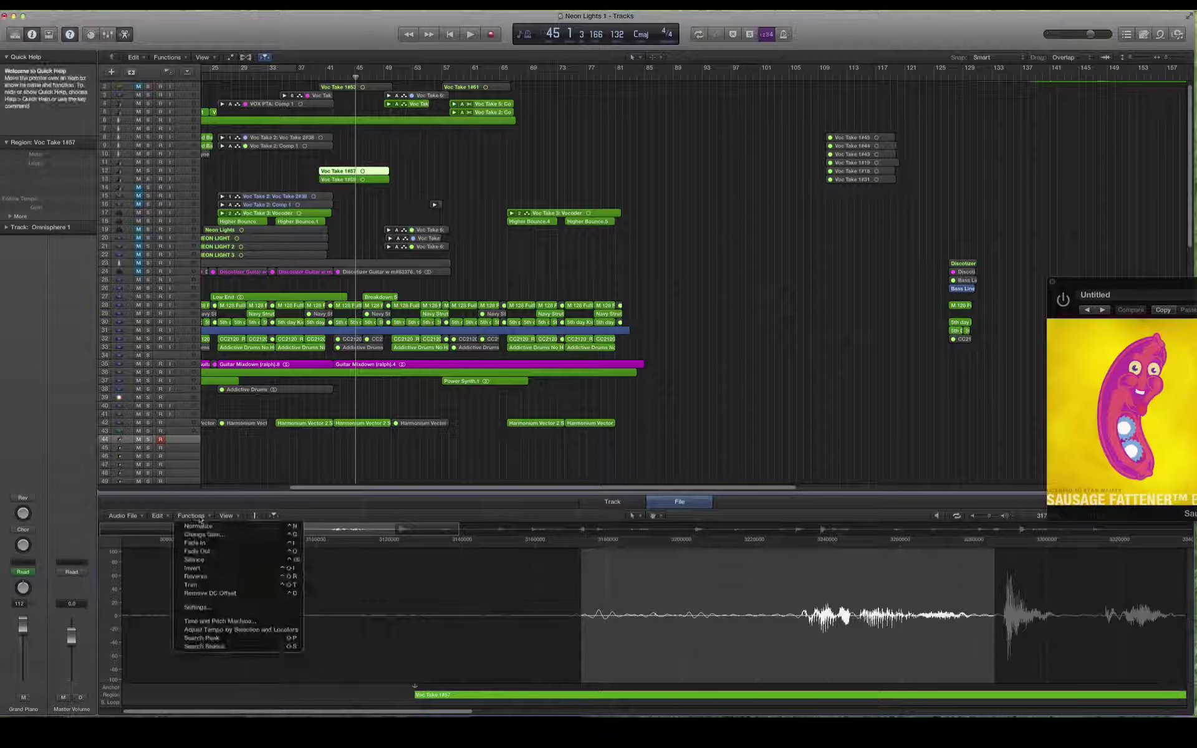
{"action": "left_click", "coordinate": [198, 526]}
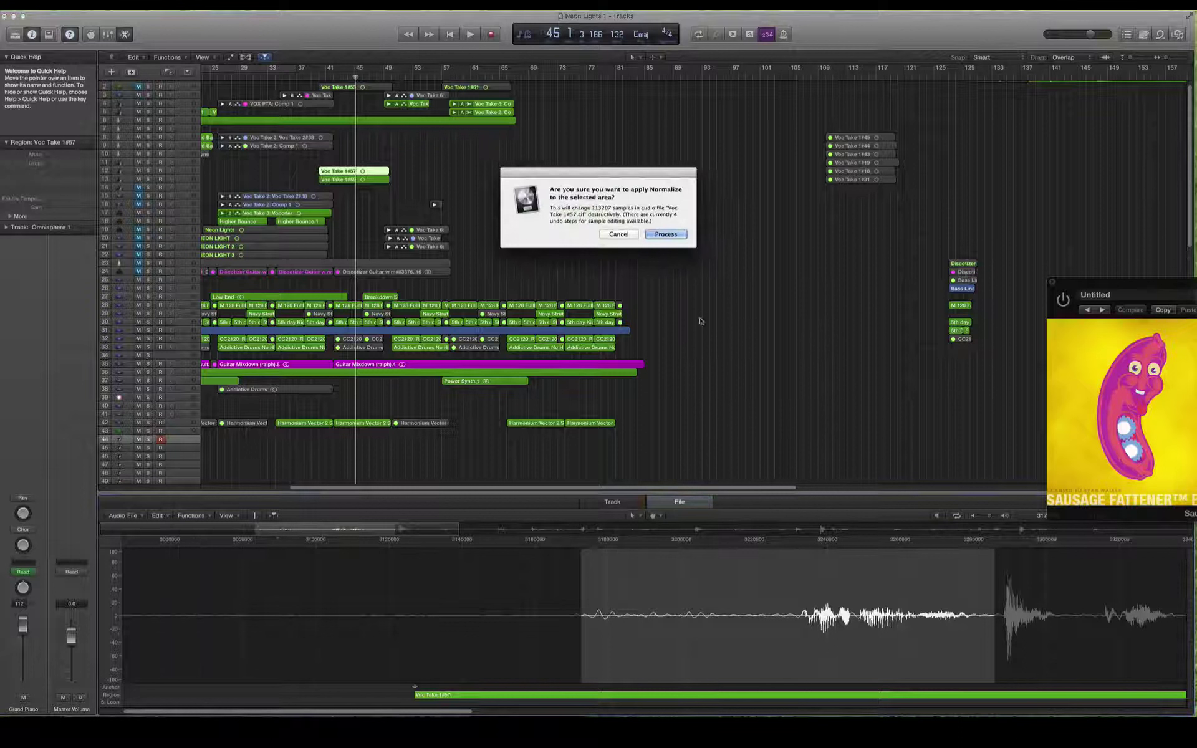
{"action": "left_click", "coordinate": [667, 234]}
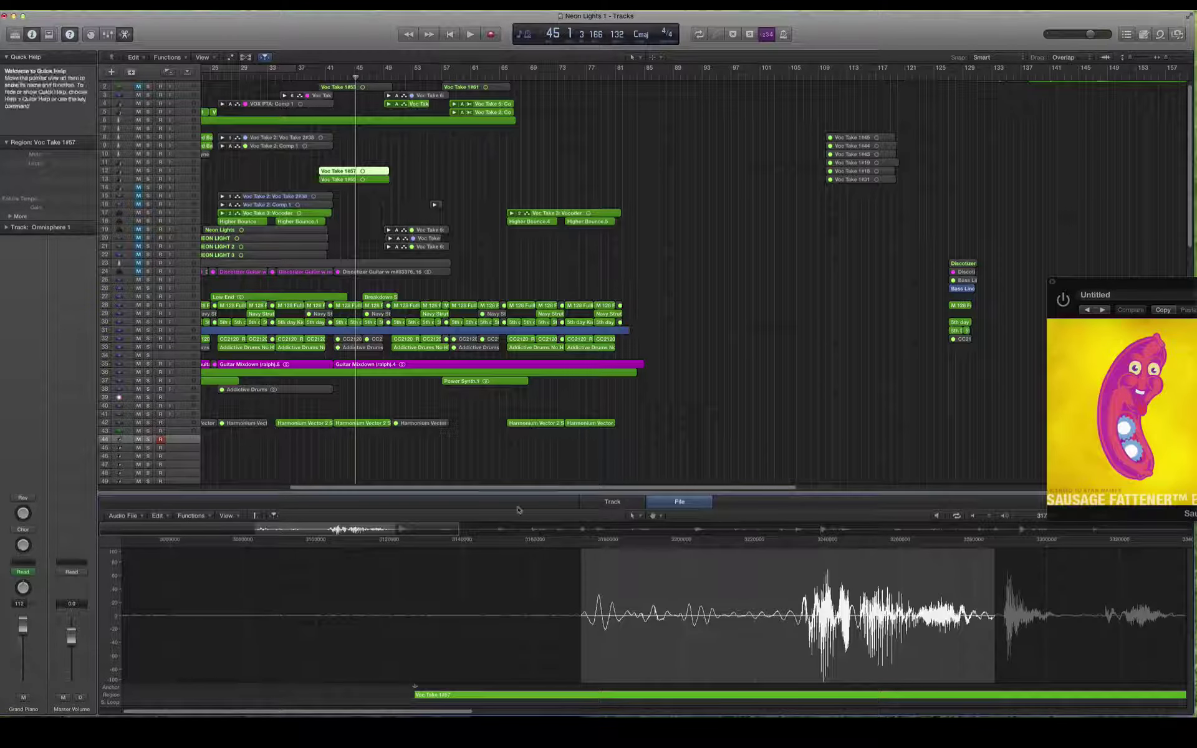
{"action": "key", "text": "super+z"}
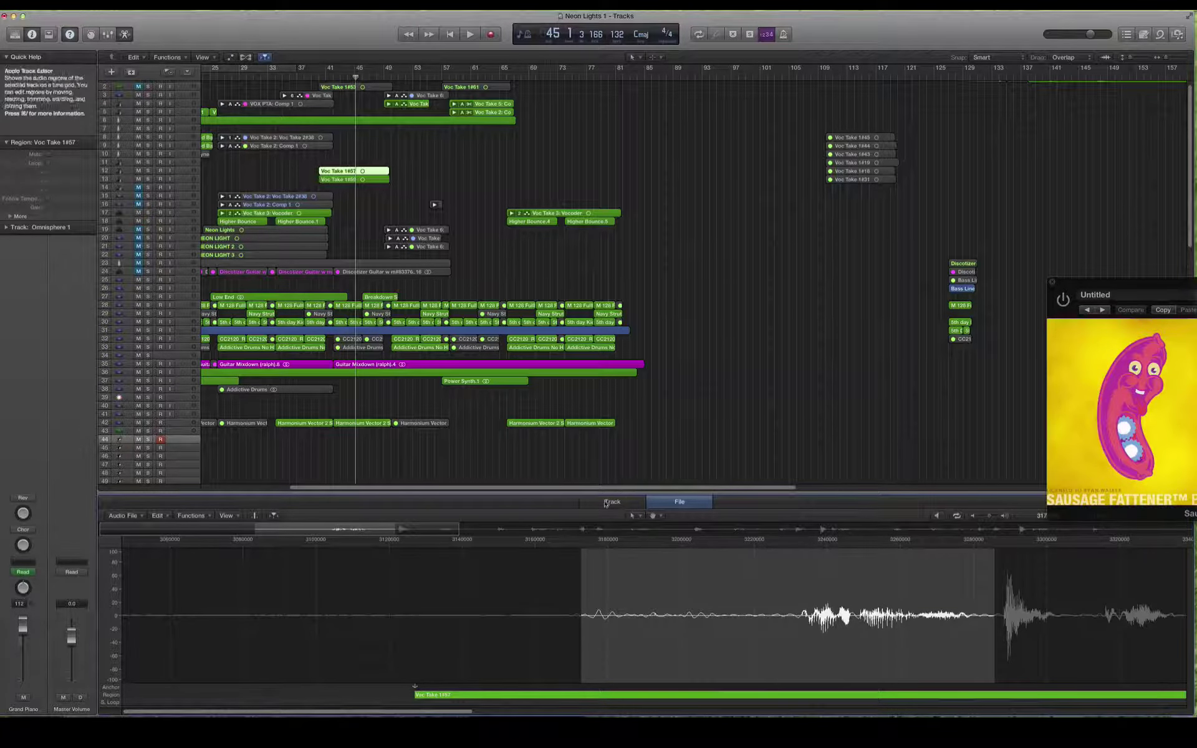
{"action": "left_click", "coordinate": [36, 16]}
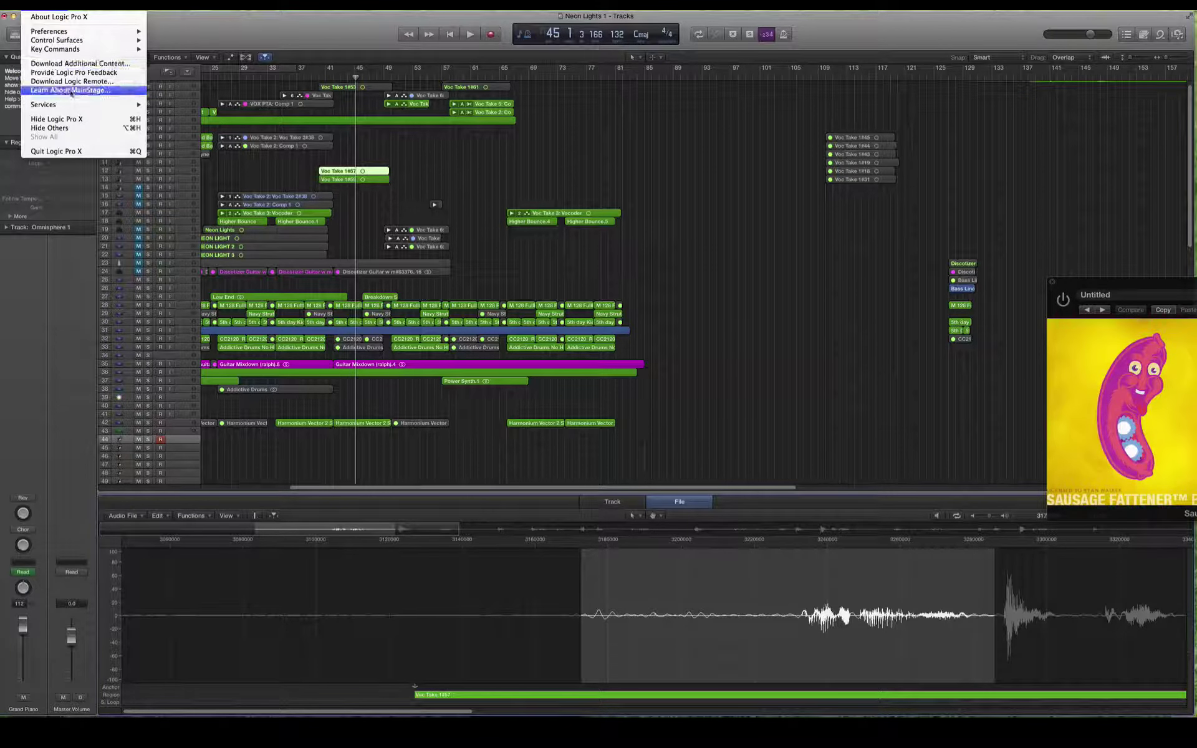
{"action": "mouse_move", "coordinate": [49, 30]}
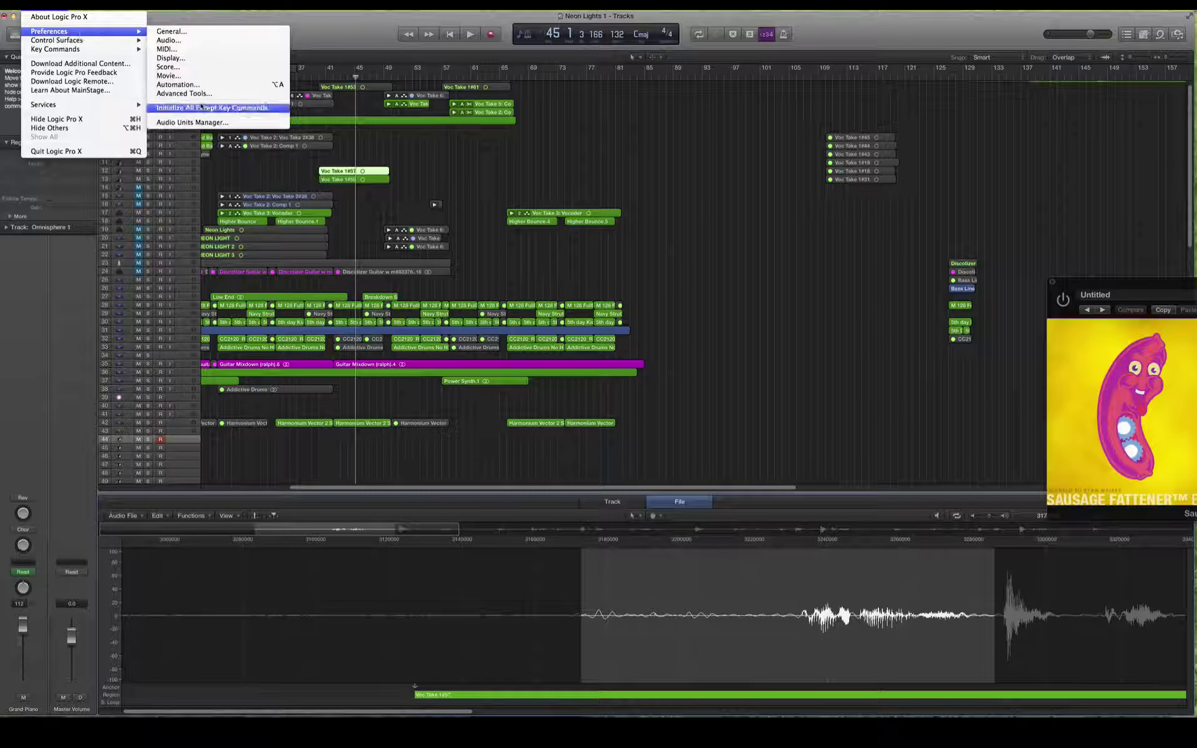
{"action": "left_click", "coordinate": [183, 94]}
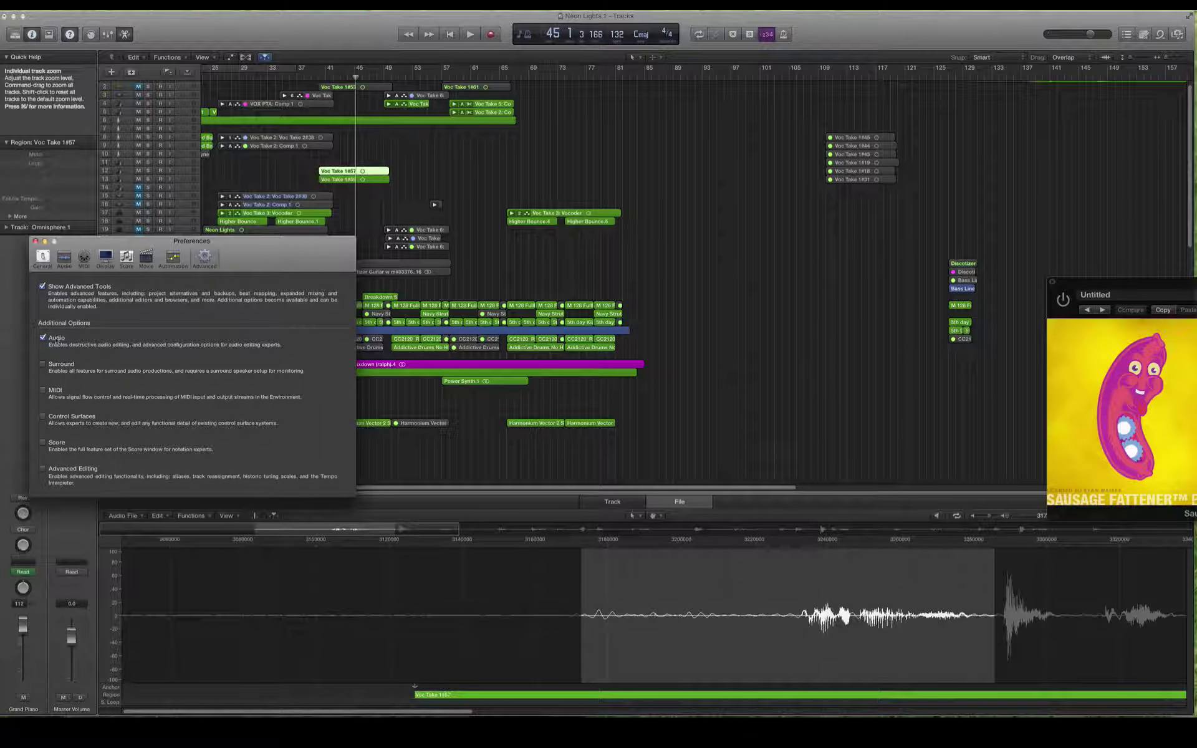
{"action": "left_click", "coordinate": [36, 243]}
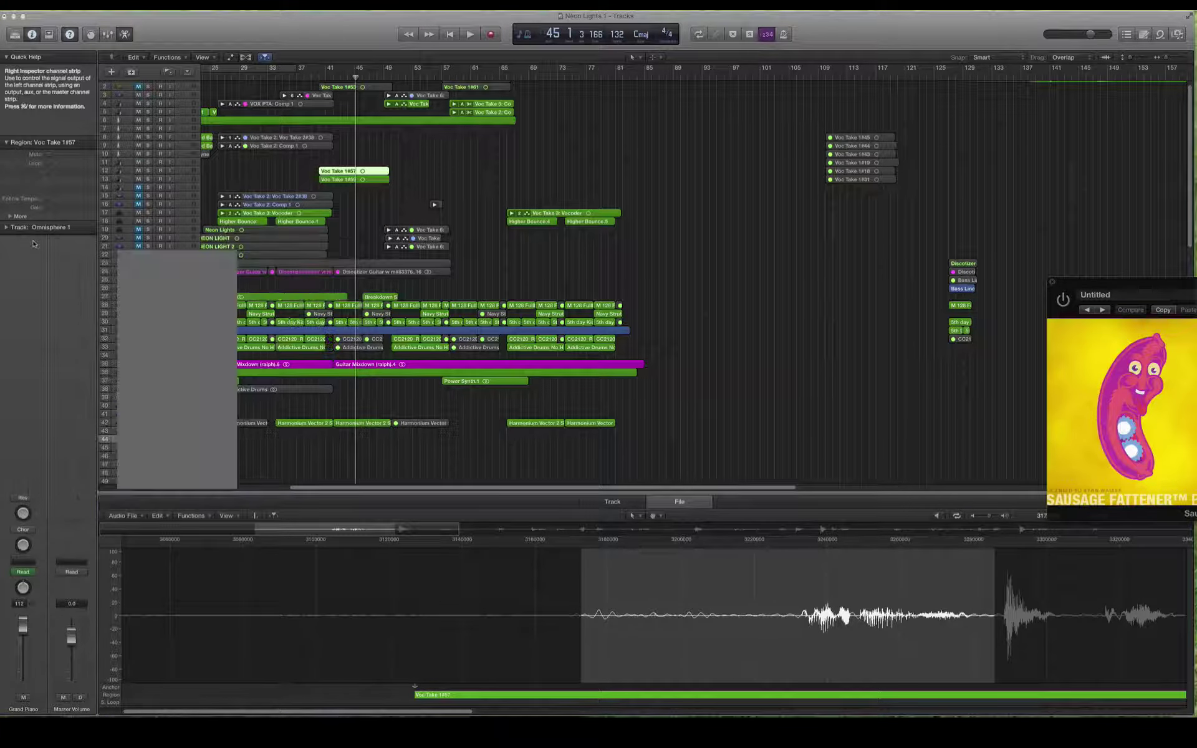